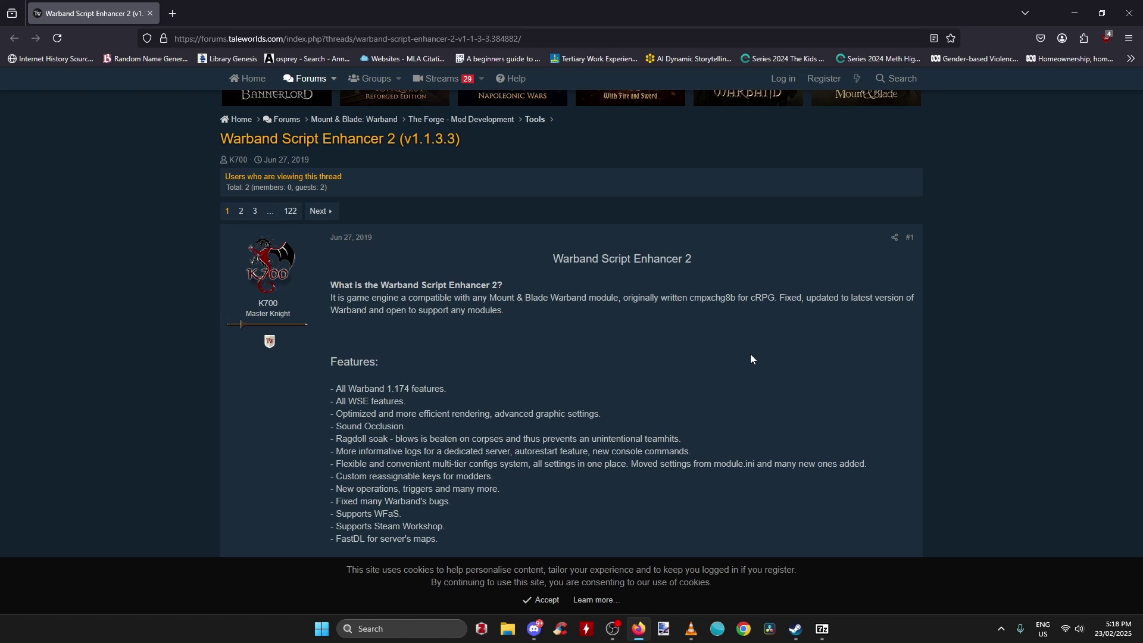
Step: Scroll the WSE2 v1.1.3.3 forum thread past Features to the Downloads and Installation sections
scroll(714, 339, "down", 2)
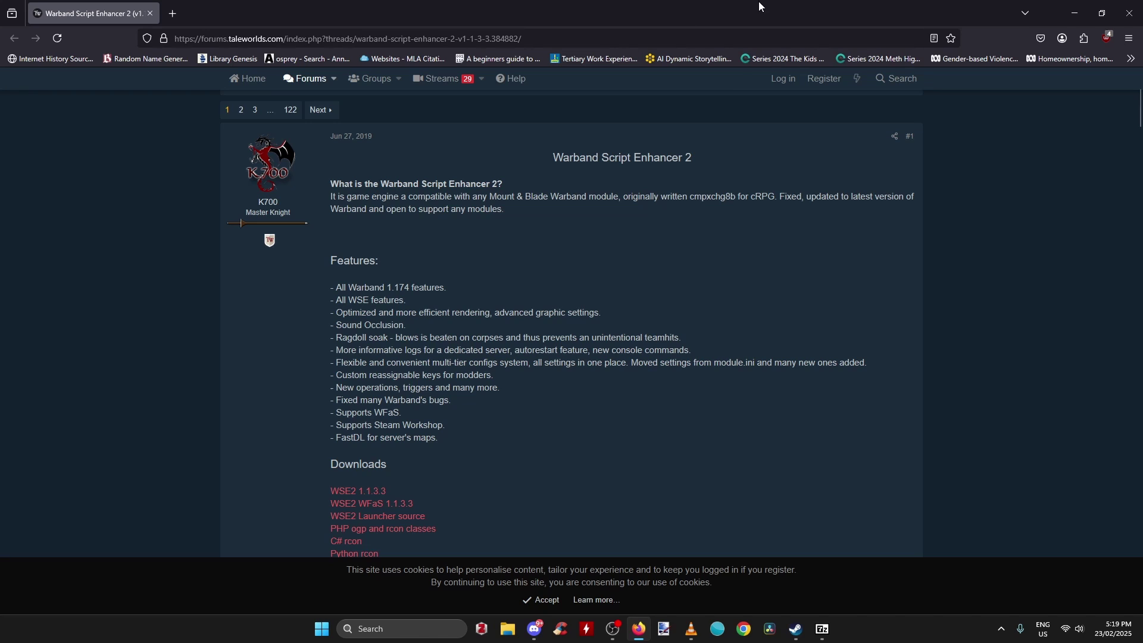
scroll(512, 425, "down", 3)
scroll(447, 387, "up", 5)
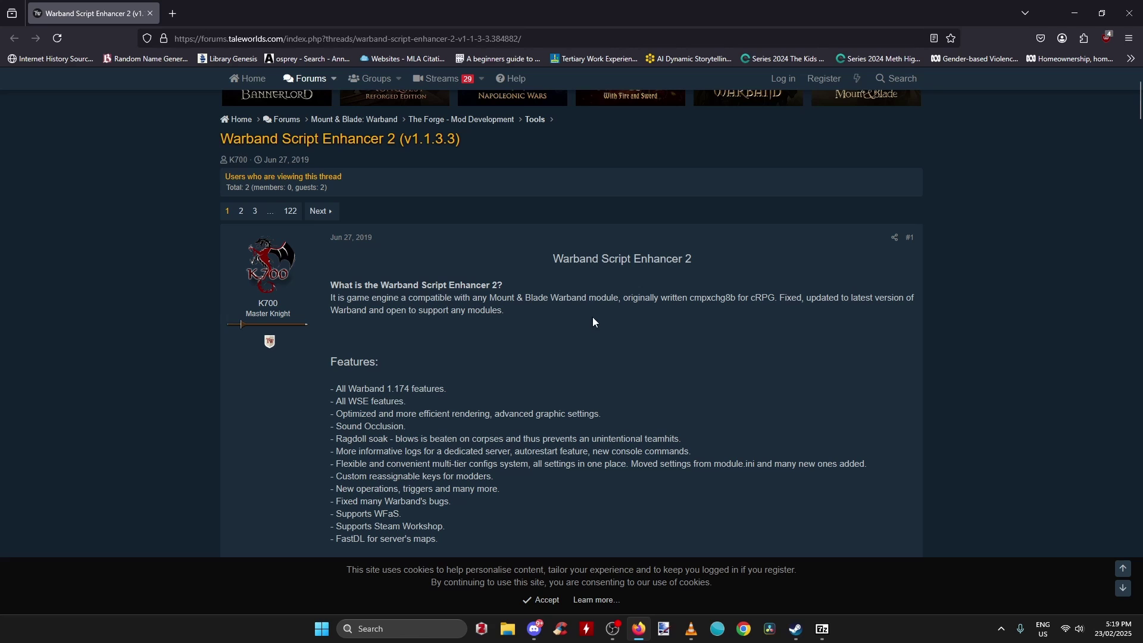
scroll(598, 306, "up", 2)
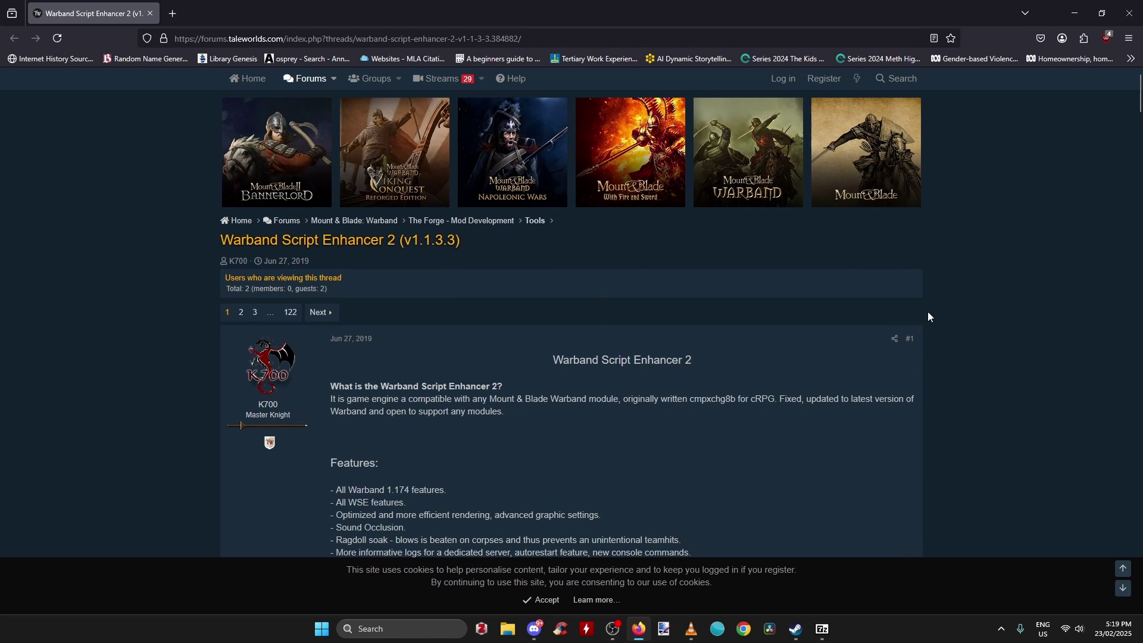
scroll(868, 344, "down", 8)
scroll(688, 470, "up", 5)
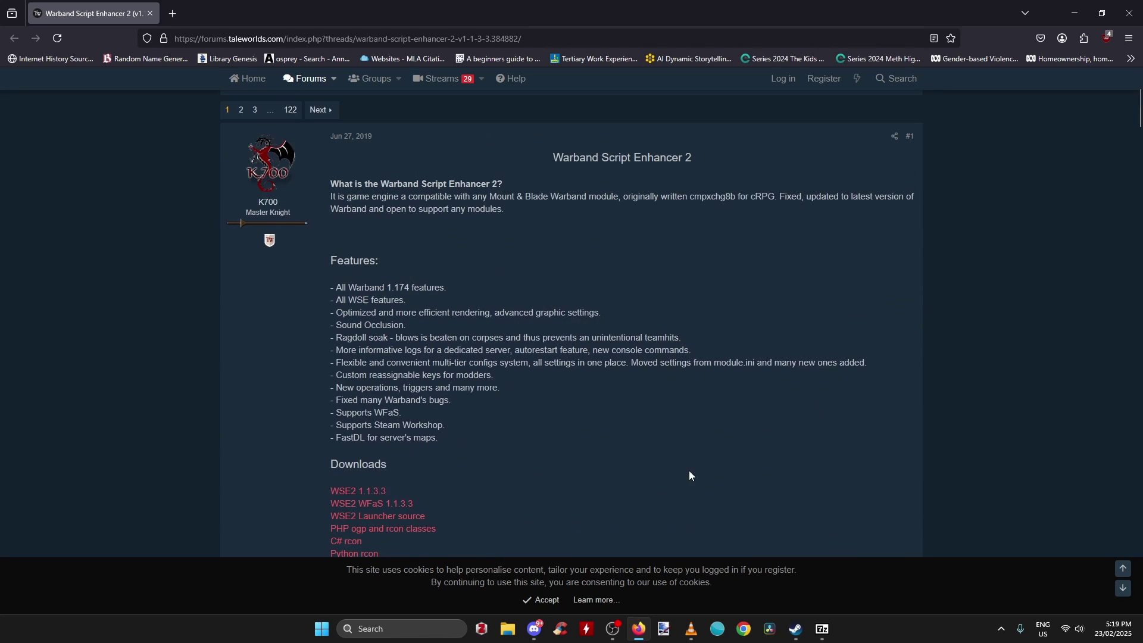
scroll(726, 362, "down", 2)
scroll(726, 362, "down", 1)
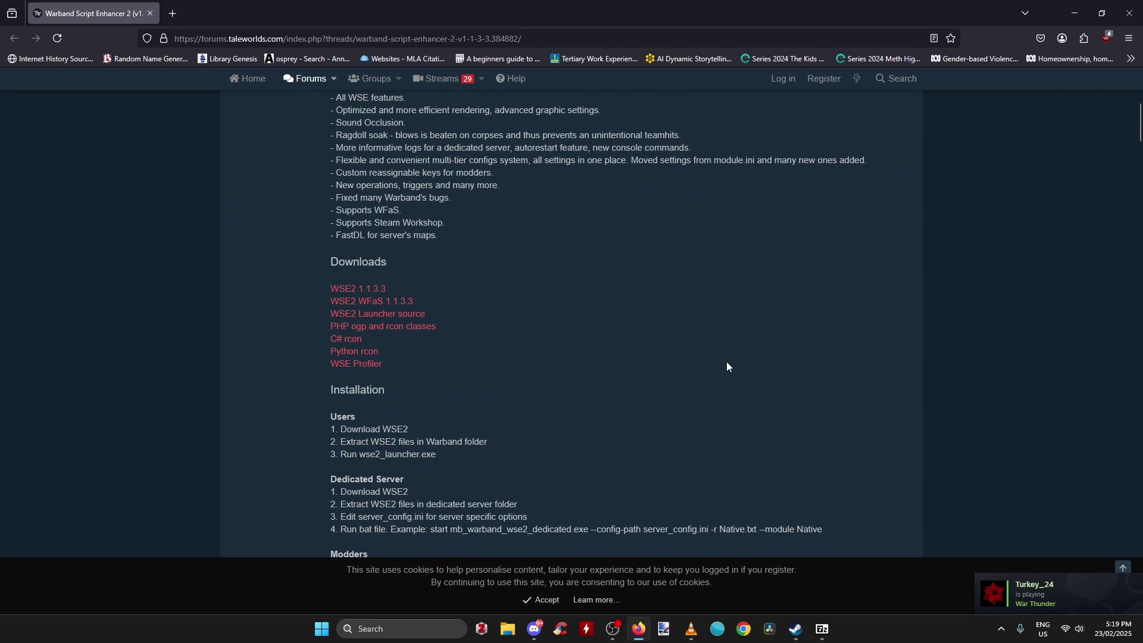
Step: Follow the WSE2 1.1.3.3 link to Dropbox, start the download, and close the sign-up prompt
left_click(370, 287)
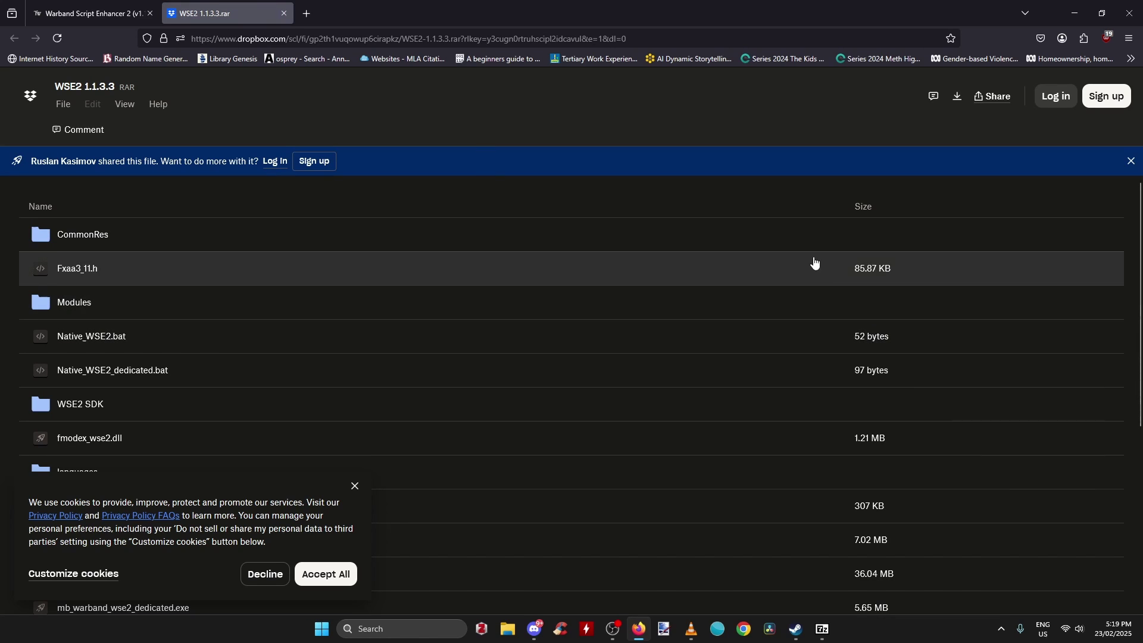
scroll(414, 281, "down", 4)
scroll(677, 307, "up", 4)
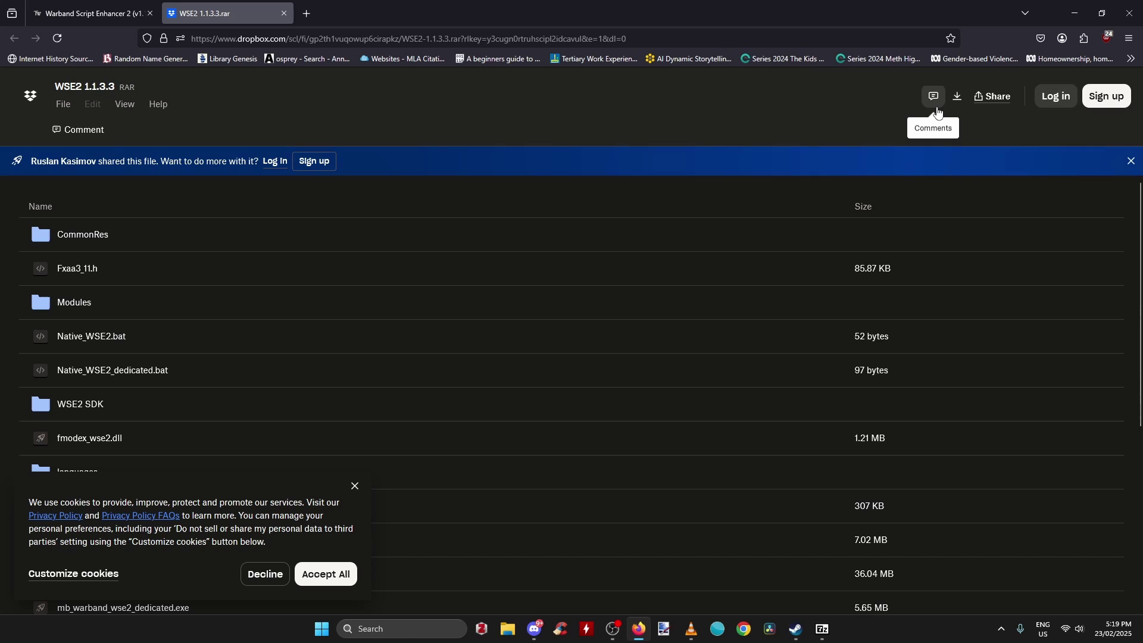
left_click(957, 100)
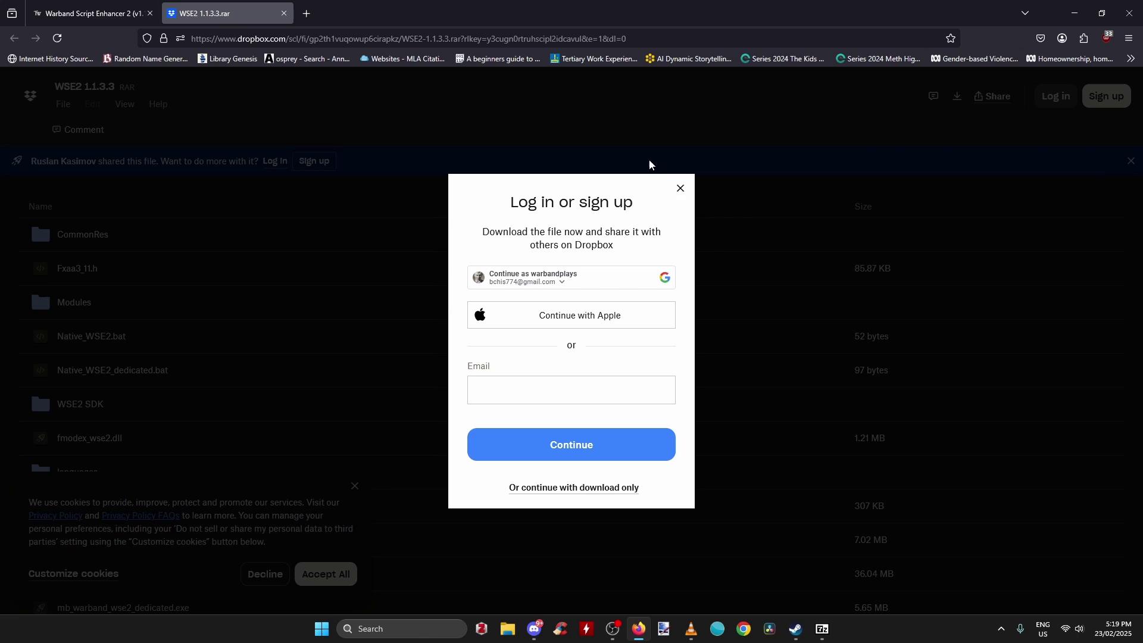
left_click(681, 188)
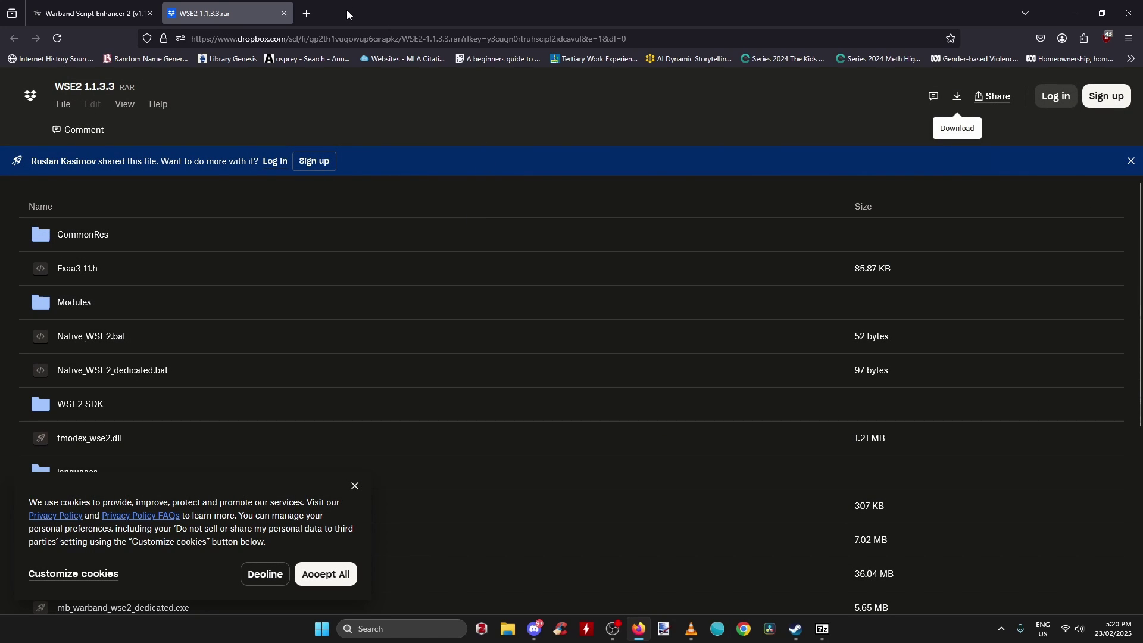
Step: Search Google for winrar in a new tab
left_click(306, 13)
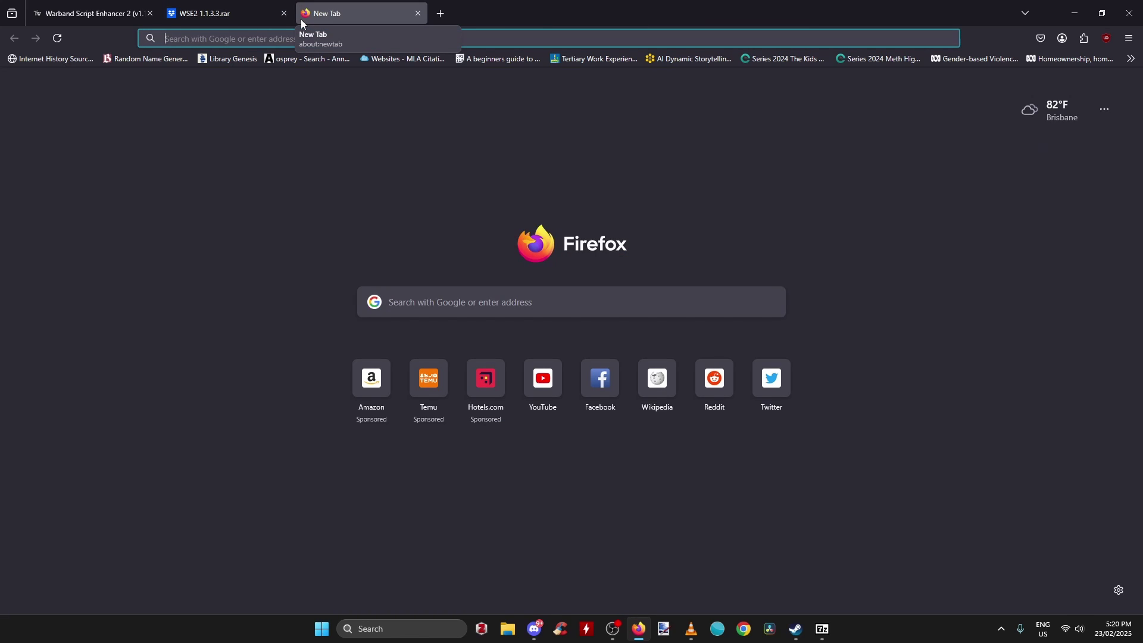
type("winrar")
key("Return")
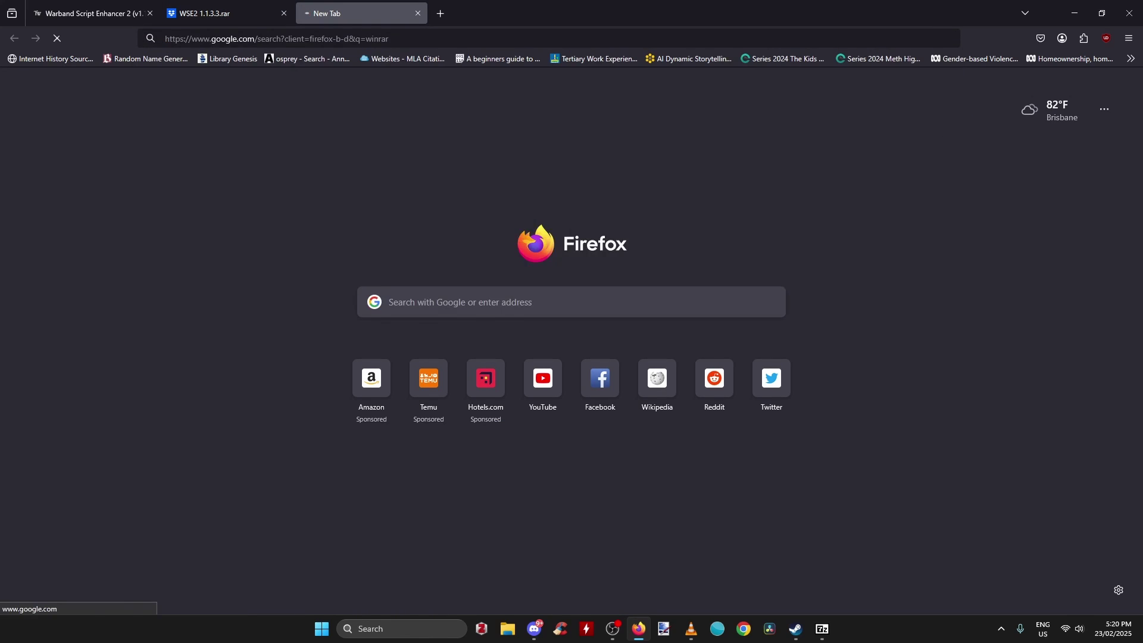
Step: Replace the Google query with 7zip and run the search
left_click(252, 95)
key("ctrl+a")
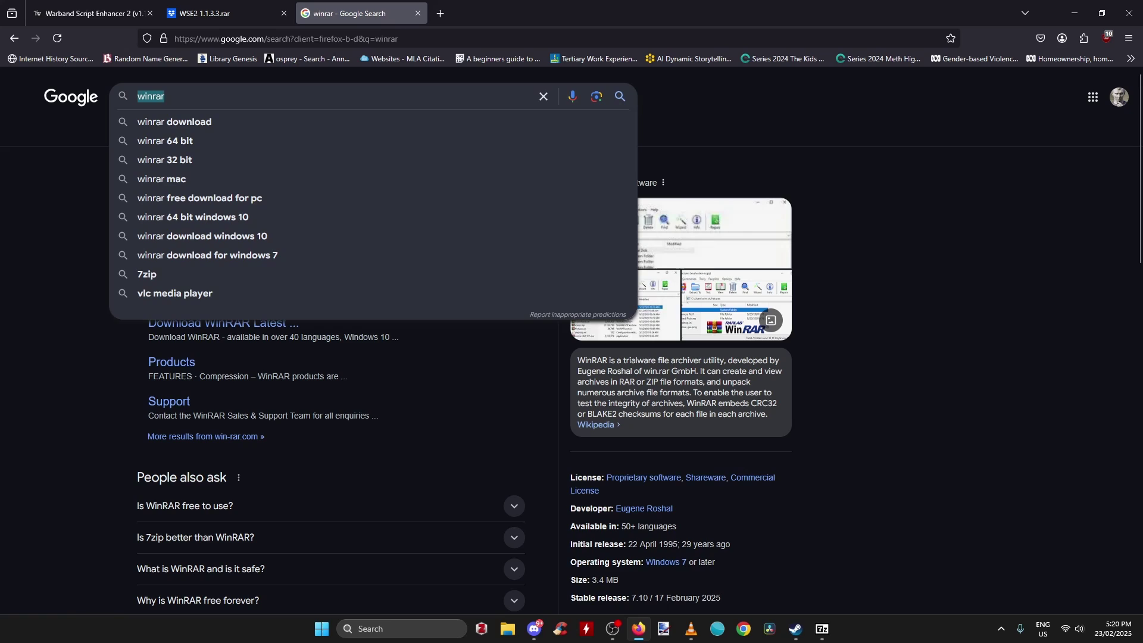
type("7zip")
key("Return")
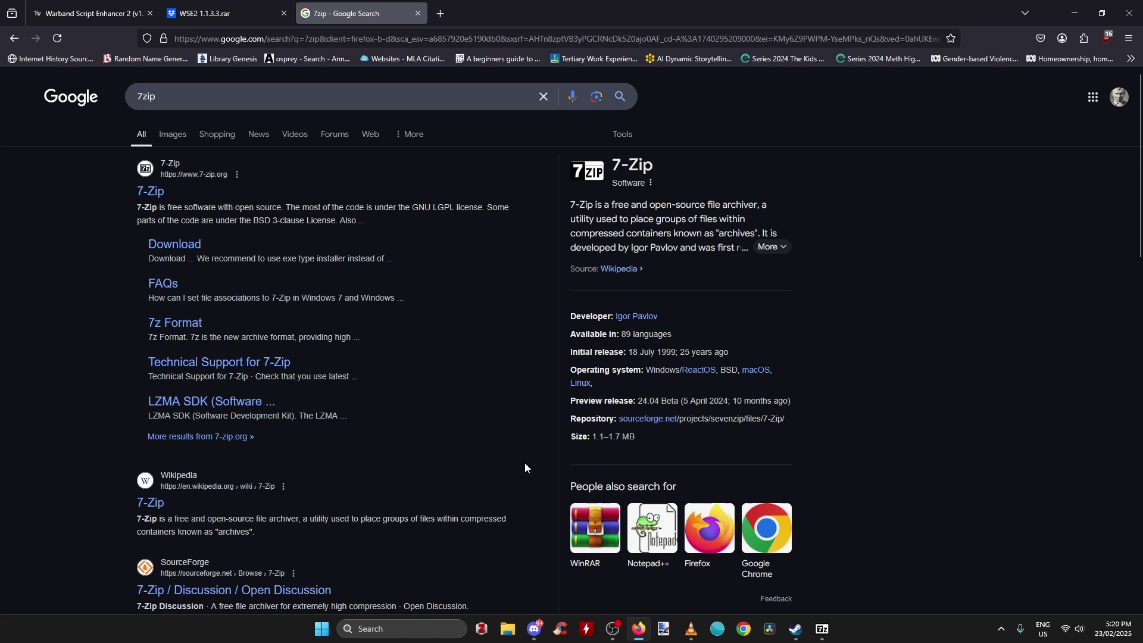
left_click(514, 622)
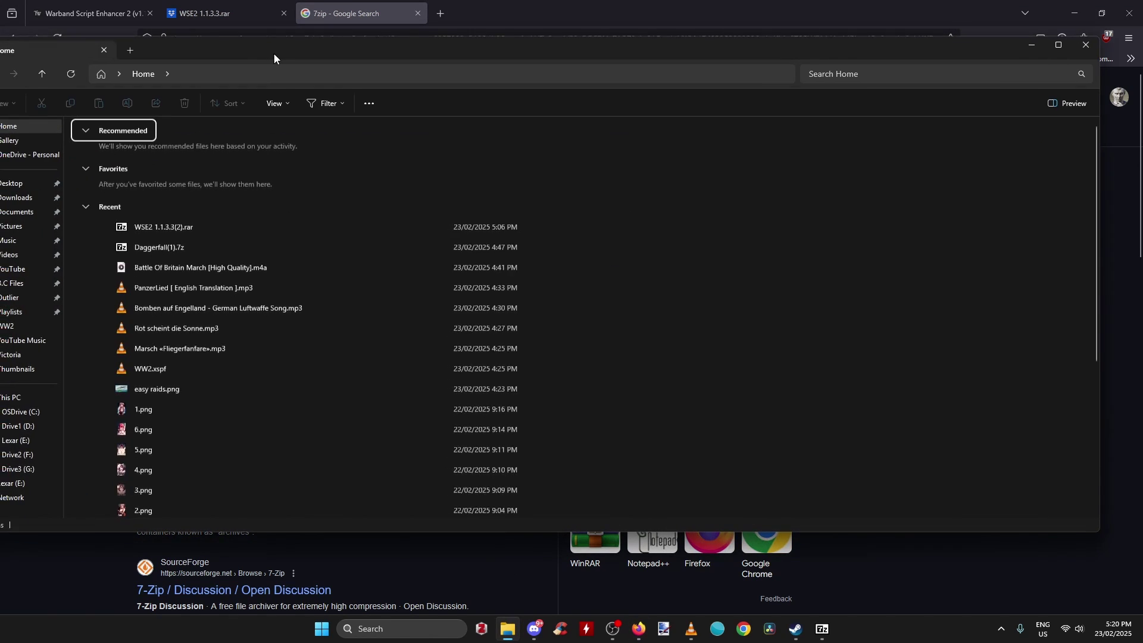
Step: Open WSE2 1.1.3.3(2).rar from Downloads in 7-Zip, then close the Explorer window
left_click_drag(304, 12, 463, 45)
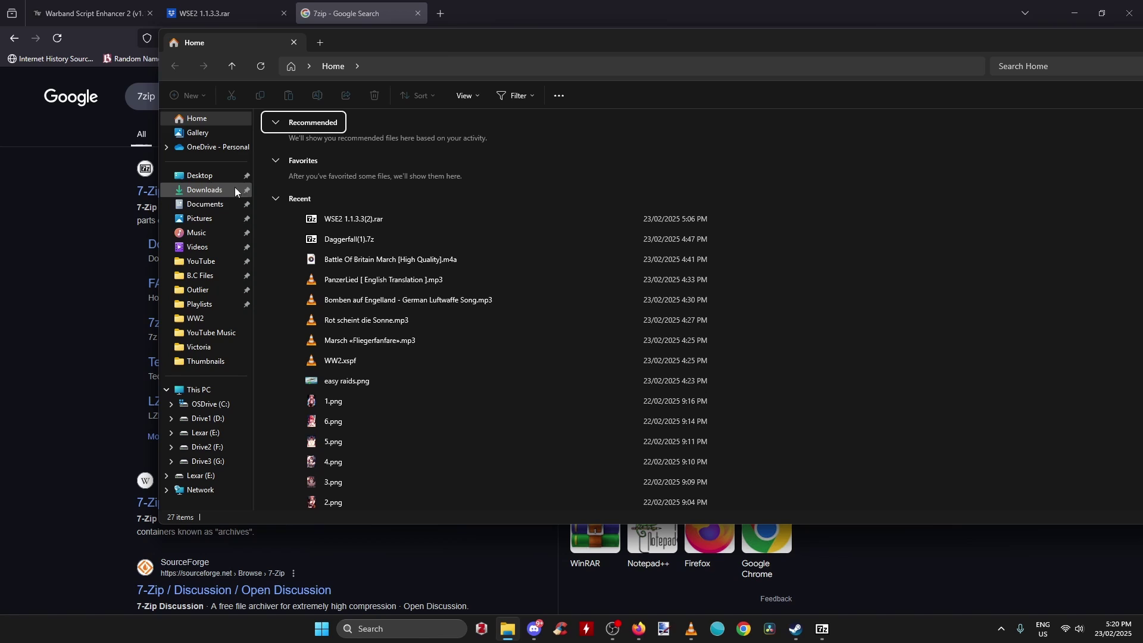
left_click(200, 192)
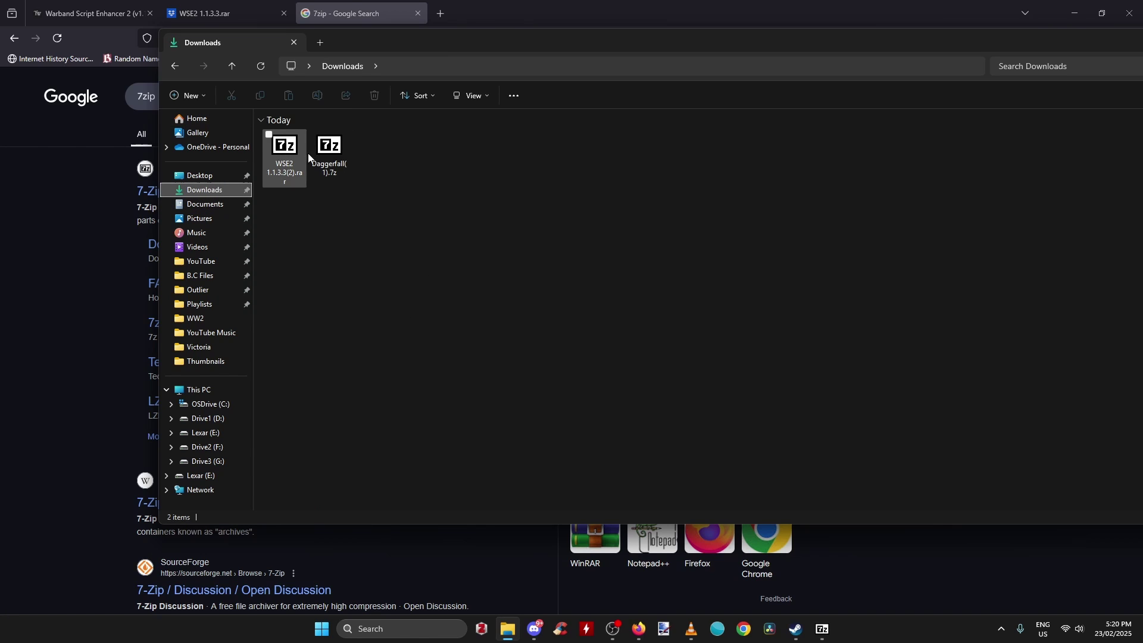
double_click(283, 157)
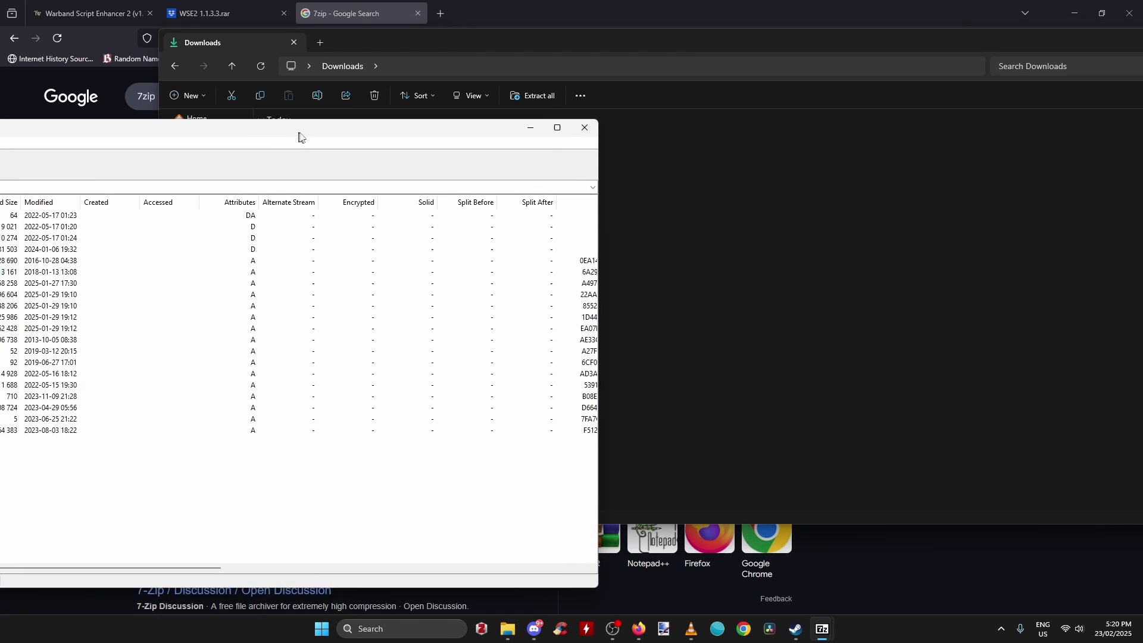
left_click_drag(298, 135, 690, 98)
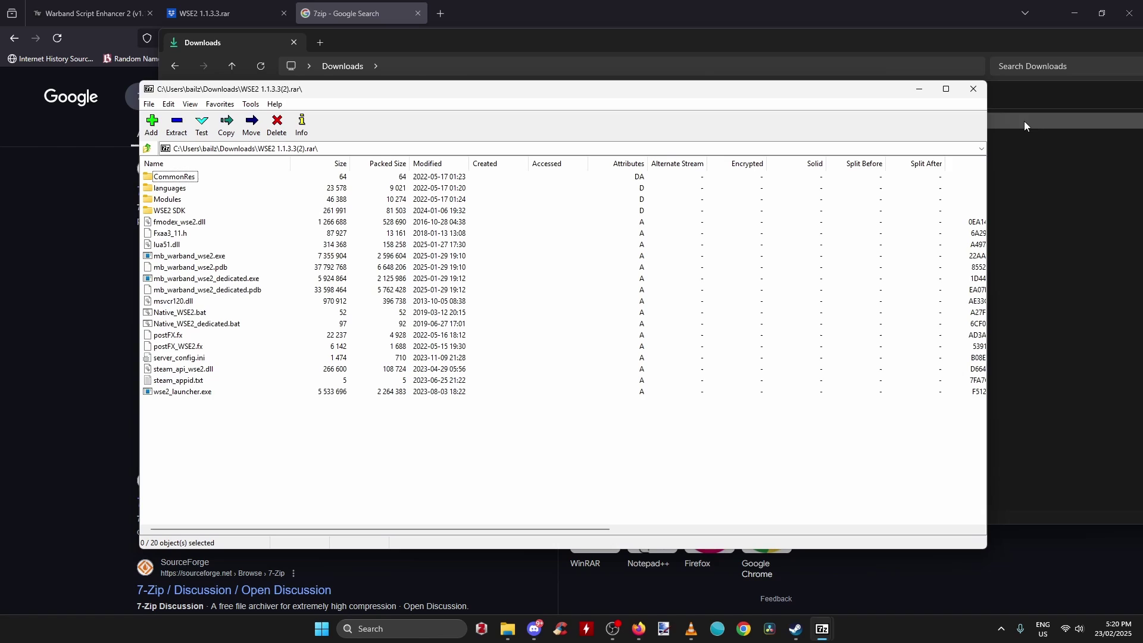
left_click(1023, 102)
left_click_drag(1108, 40, 841, 77)
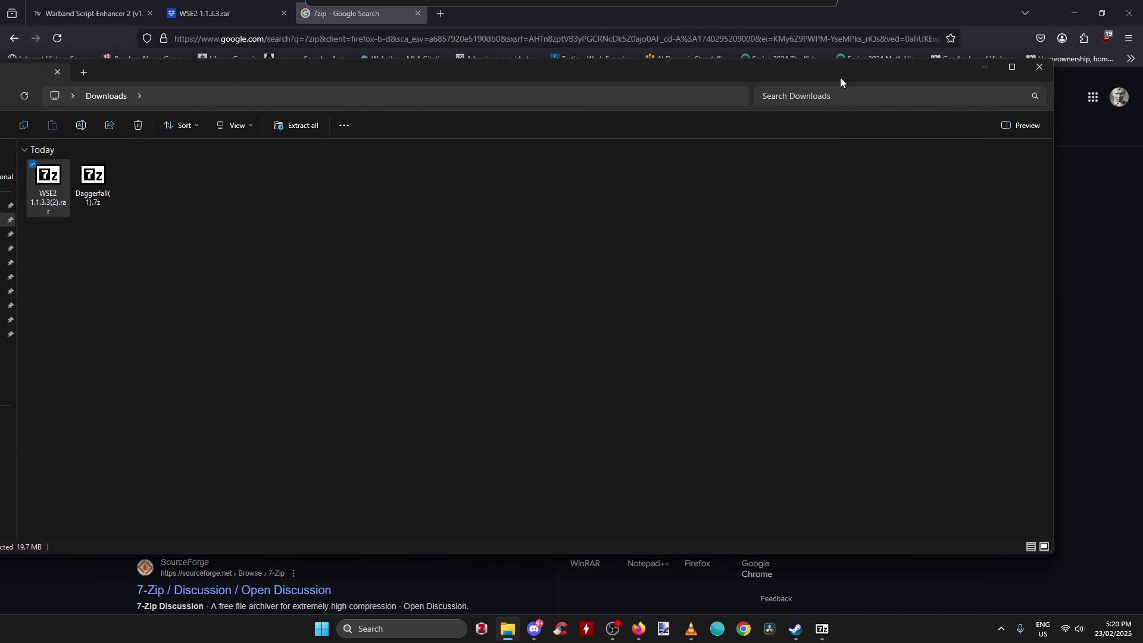
left_click(1036, 73)
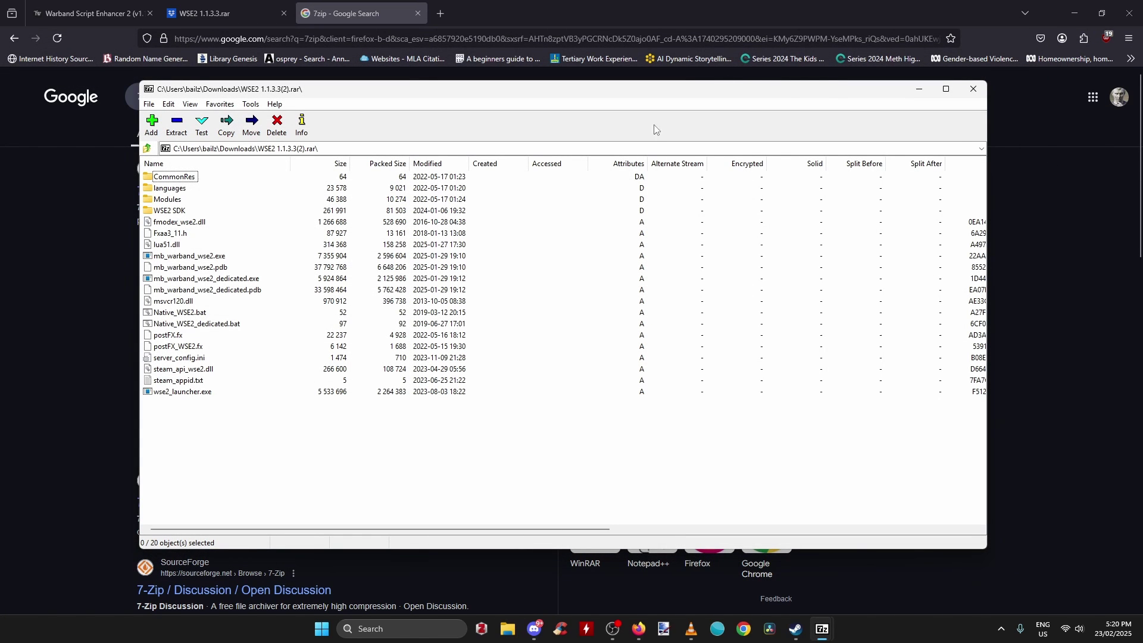
Step: Open Mount & Blade: Warband's Steam Properties on the Installed Files page
left_click(1082, 20)
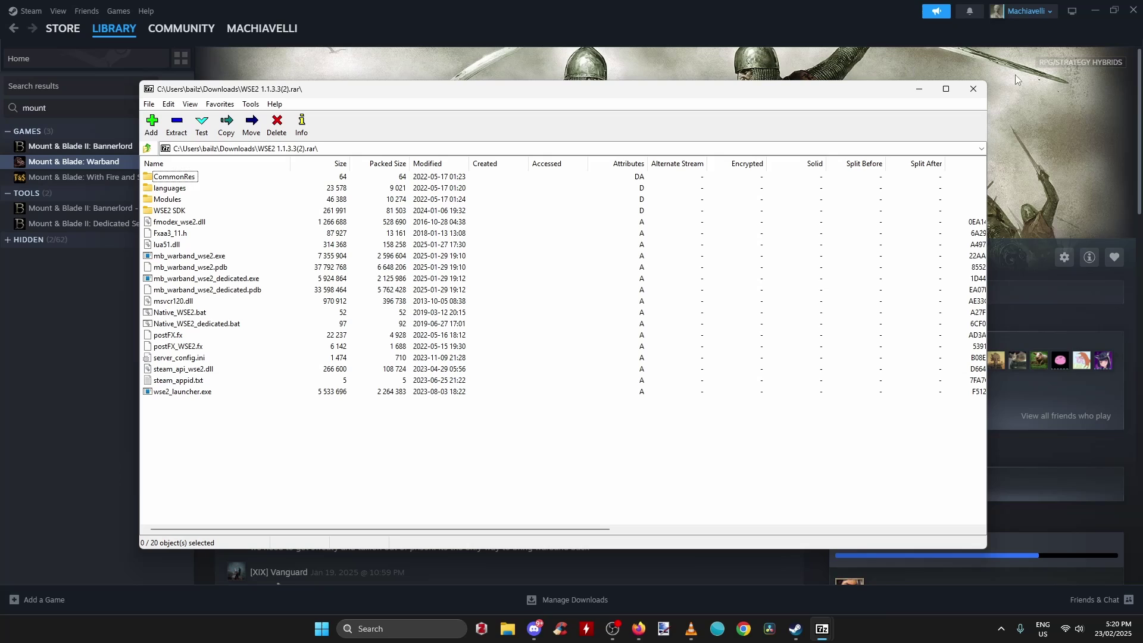
left_click_drag(746, 95, 0, 104)
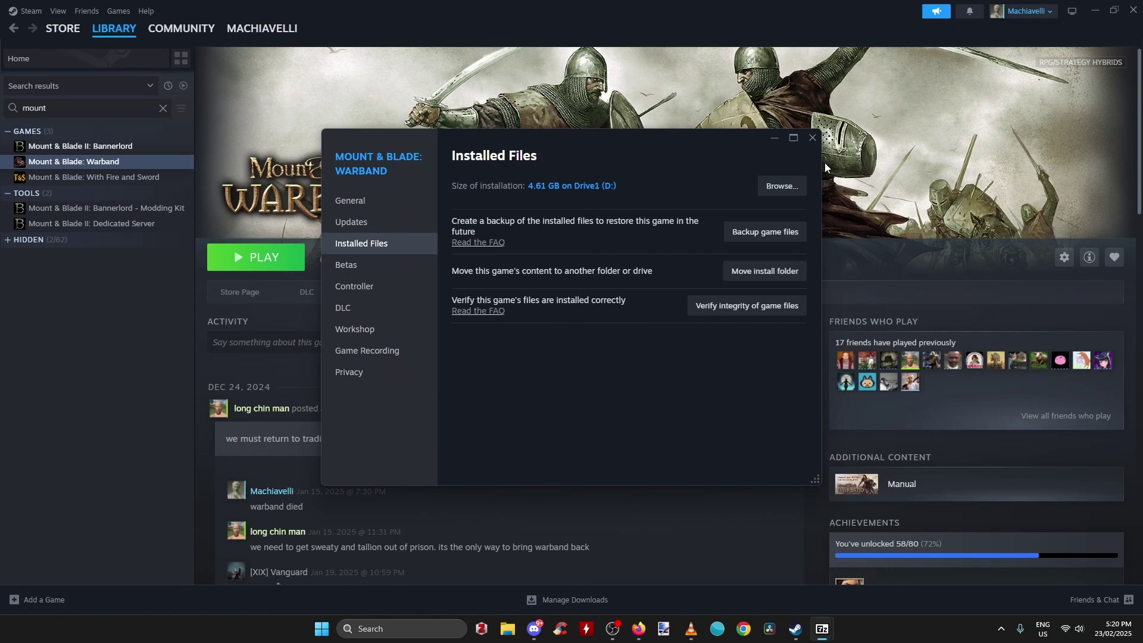
left_click(773, 139)
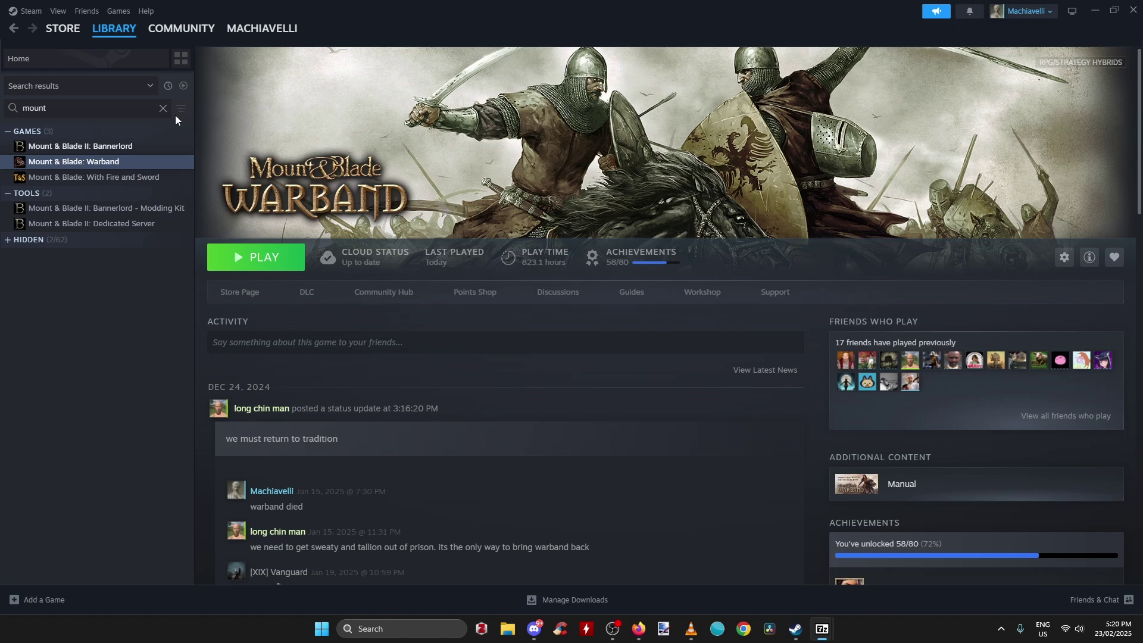
right_click(95, 162)
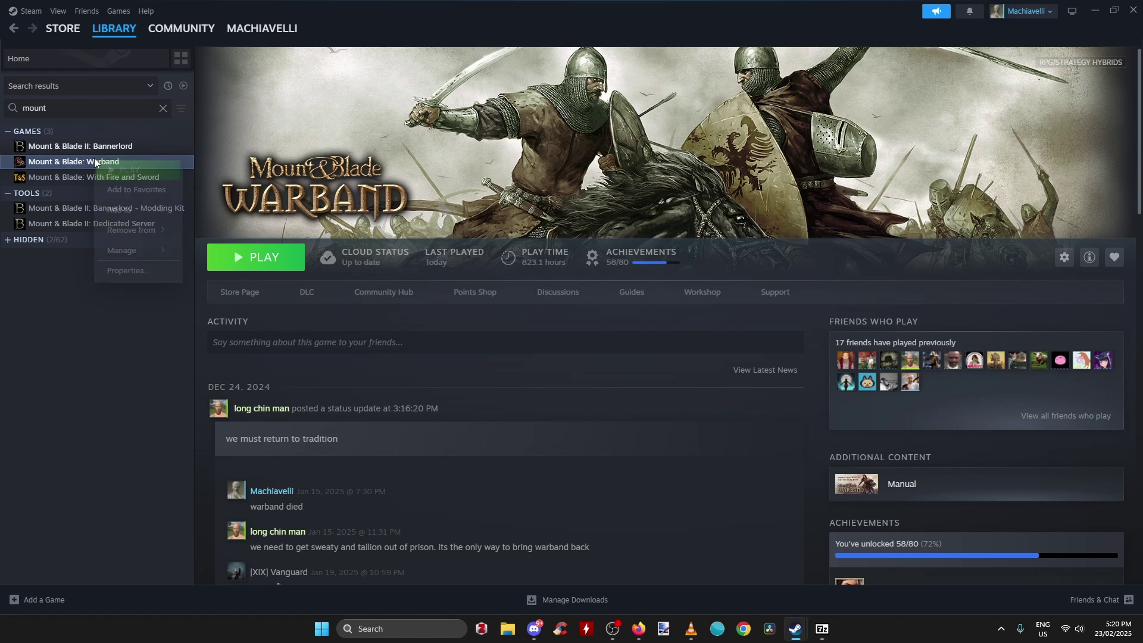
left_click(127, 271)
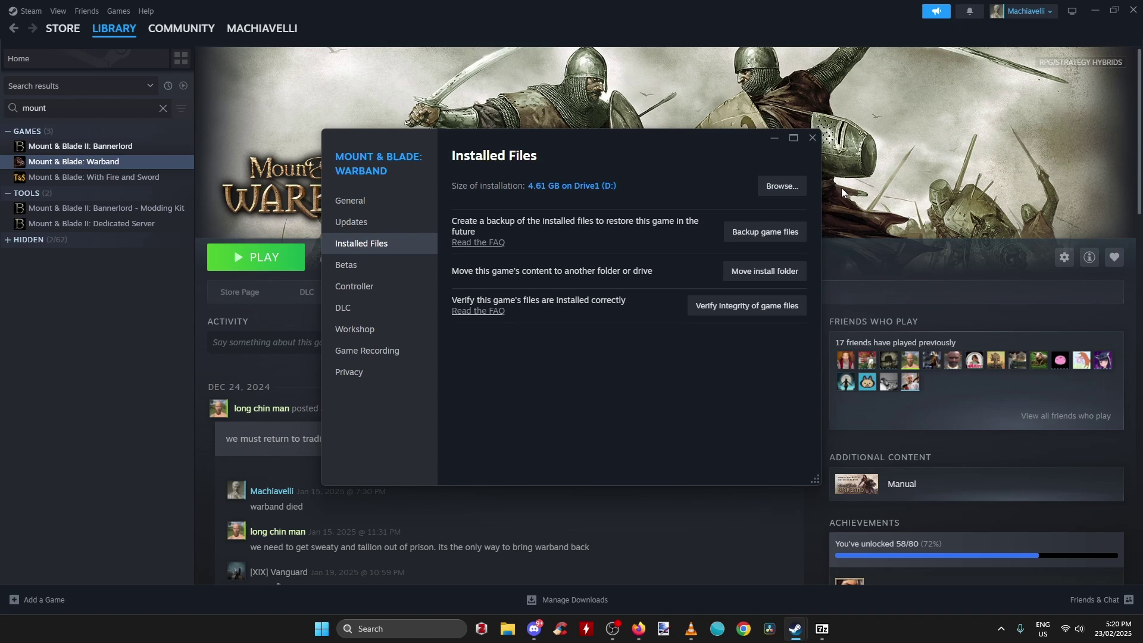
Step: Open the MountBlade Warband install folder and arrange it beside the WSE2 archive window
left_click(774, 186)
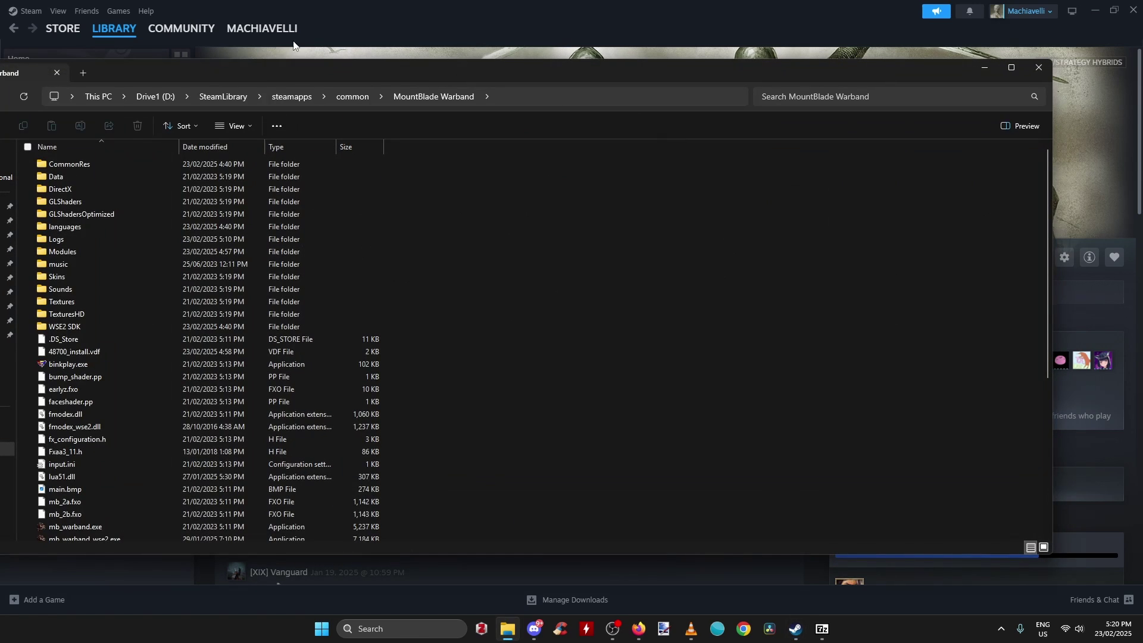
left_click_drag(508, 68, 660, 73)
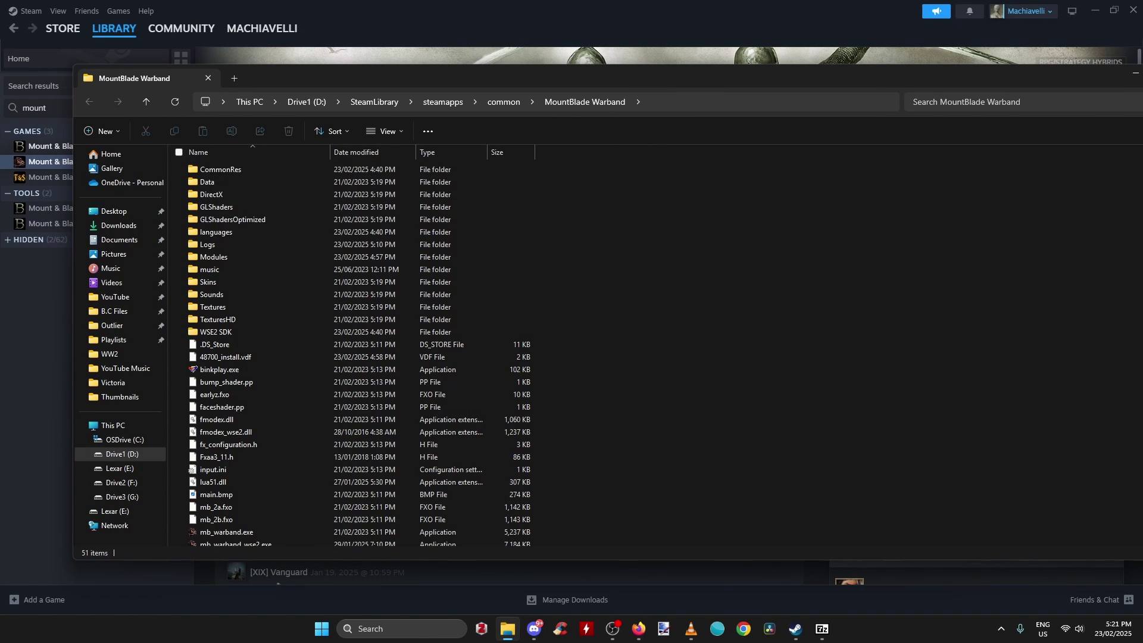
left_click_drag(123, 186, 1087, 104)
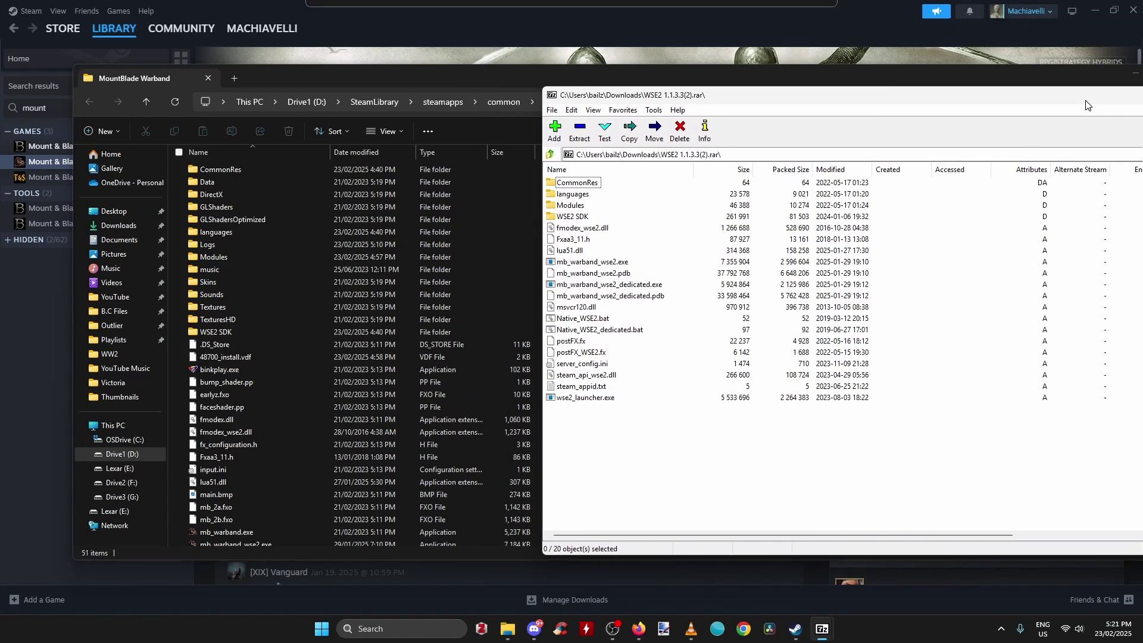
left_click(484, 77)
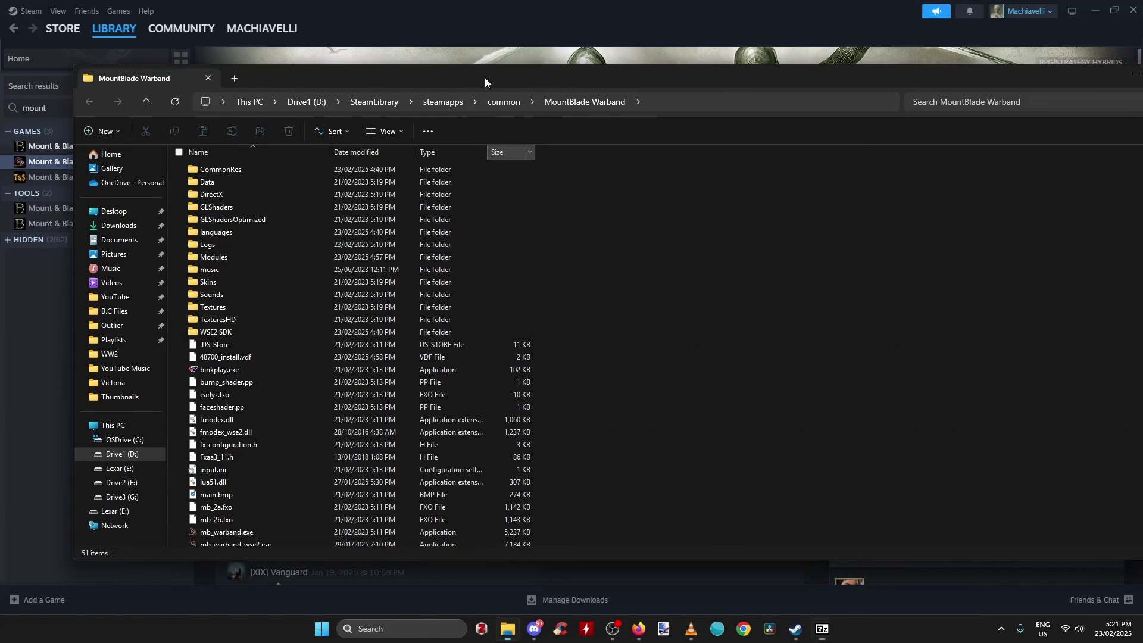
left_click_drag(484, 77, 317, 99)
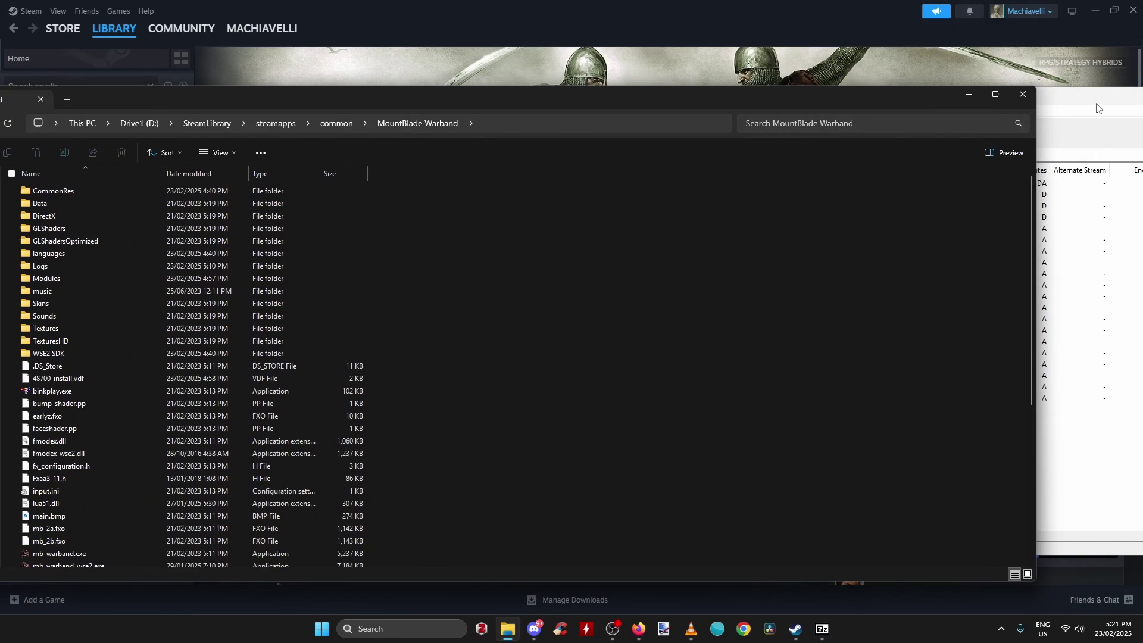
Step: Select all 20 archive items and drag them into the MountBlade Warband folder
left_click(1098, 108)
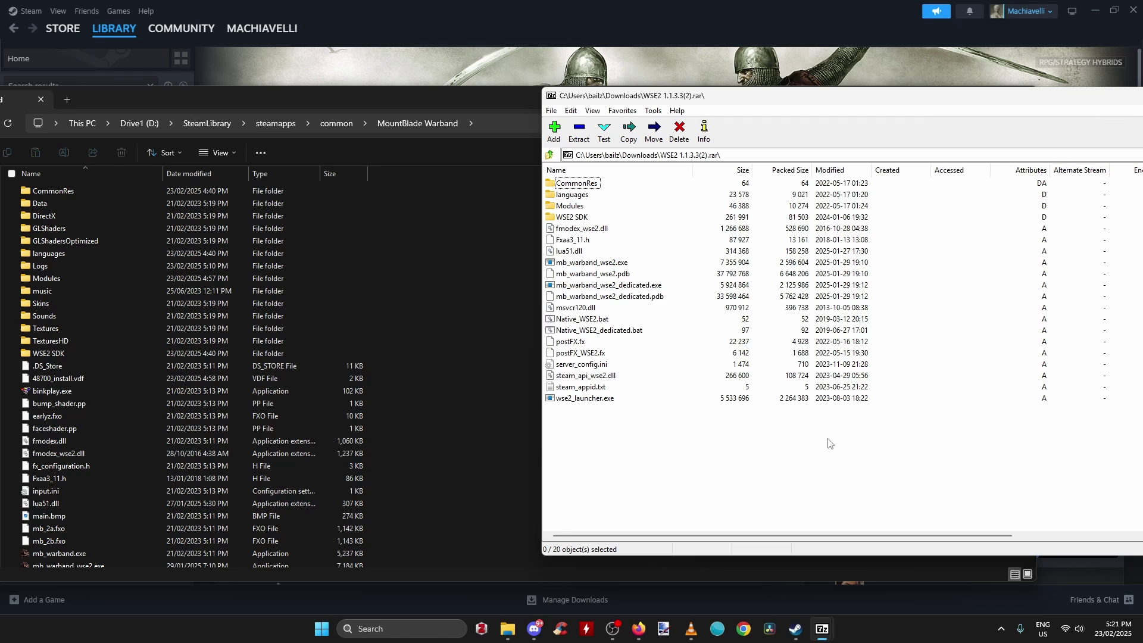
left_click_drag(614, 466, 552, 181)
left_click_drag(577, 237, 464, 293)
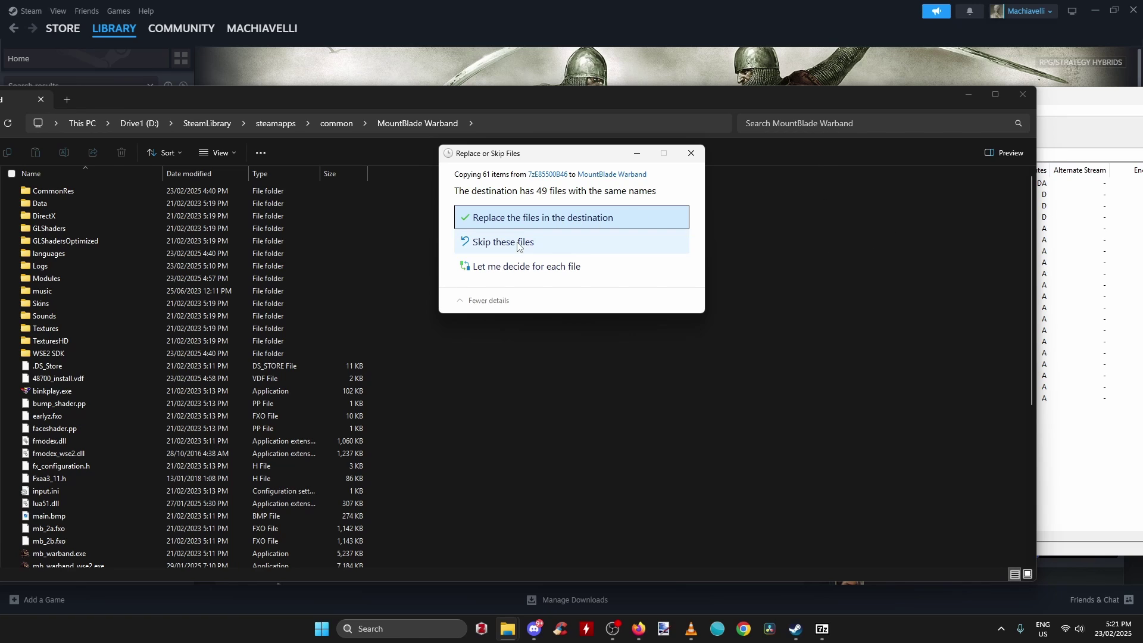
Step: Dismiss the replace prompt, close 7-Zip, maximize Explorer, and select wse2_launcher.exe
left_click(693, 153)
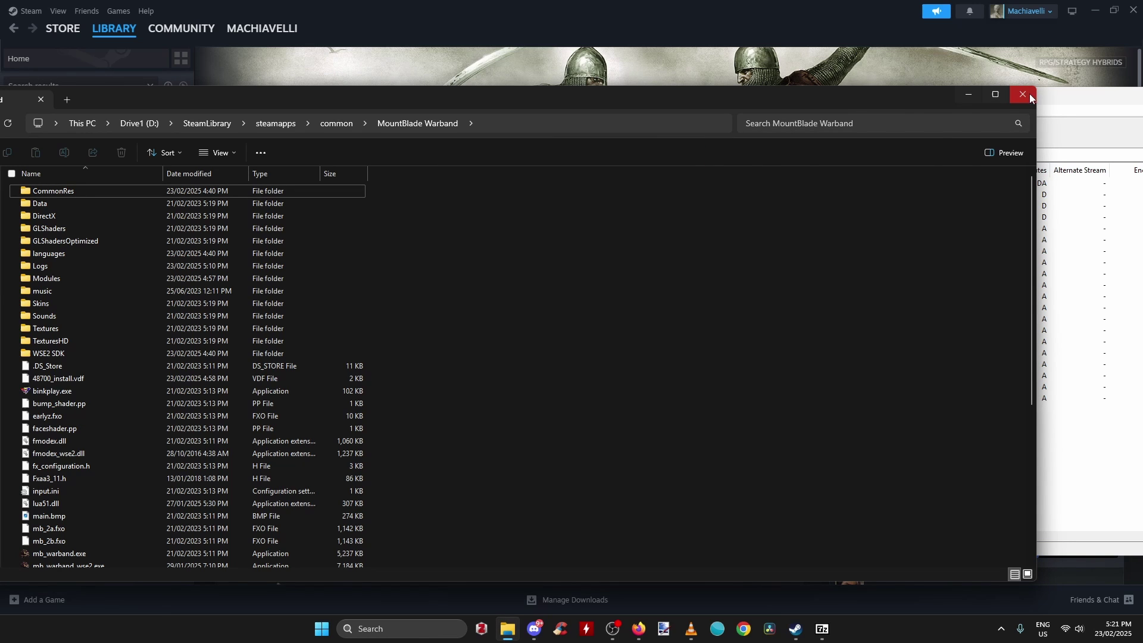
left_click_drag(1077, 100, 725, 165)
left_click(1015, 162)
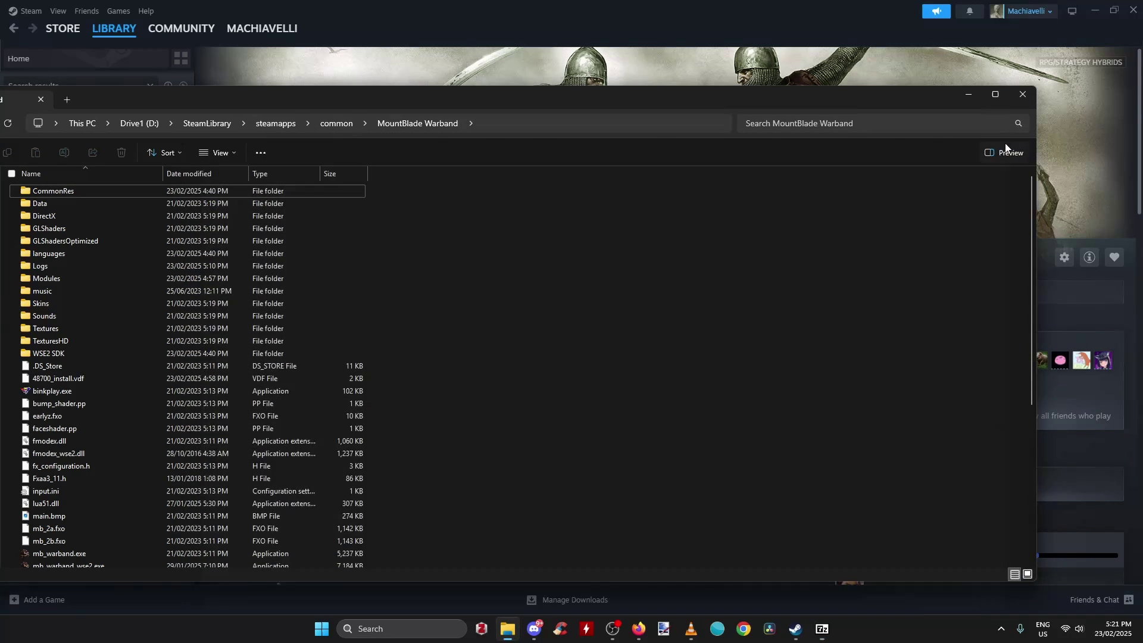
left_click(994, 94)
scroll(635, 241, "down", 4)
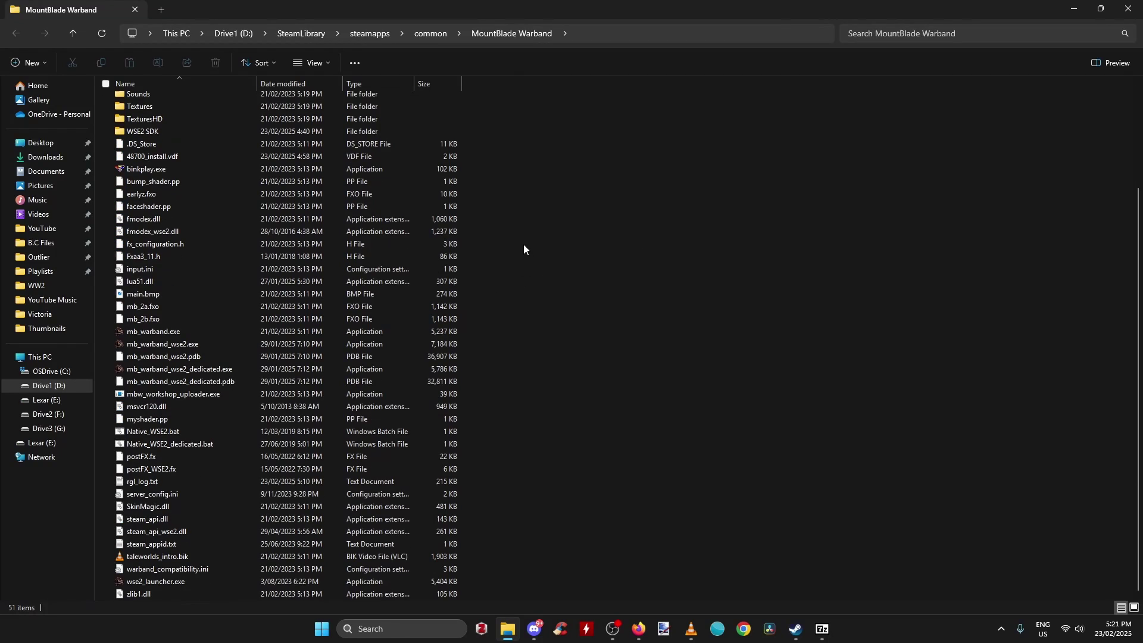
left_click(231, 587)
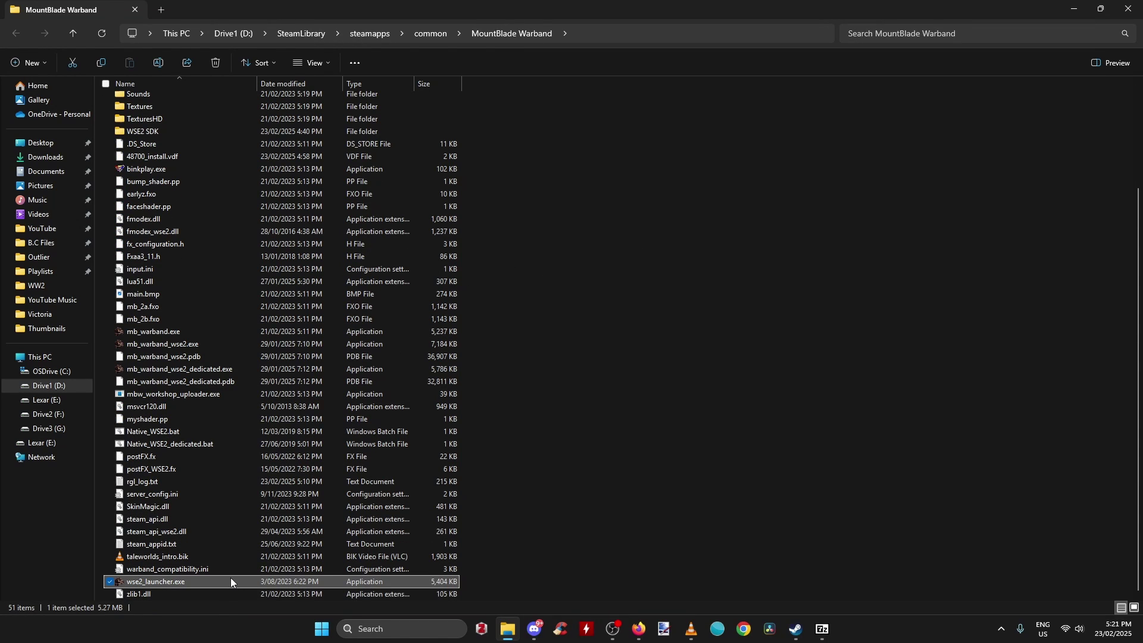
left_click(189, 331)
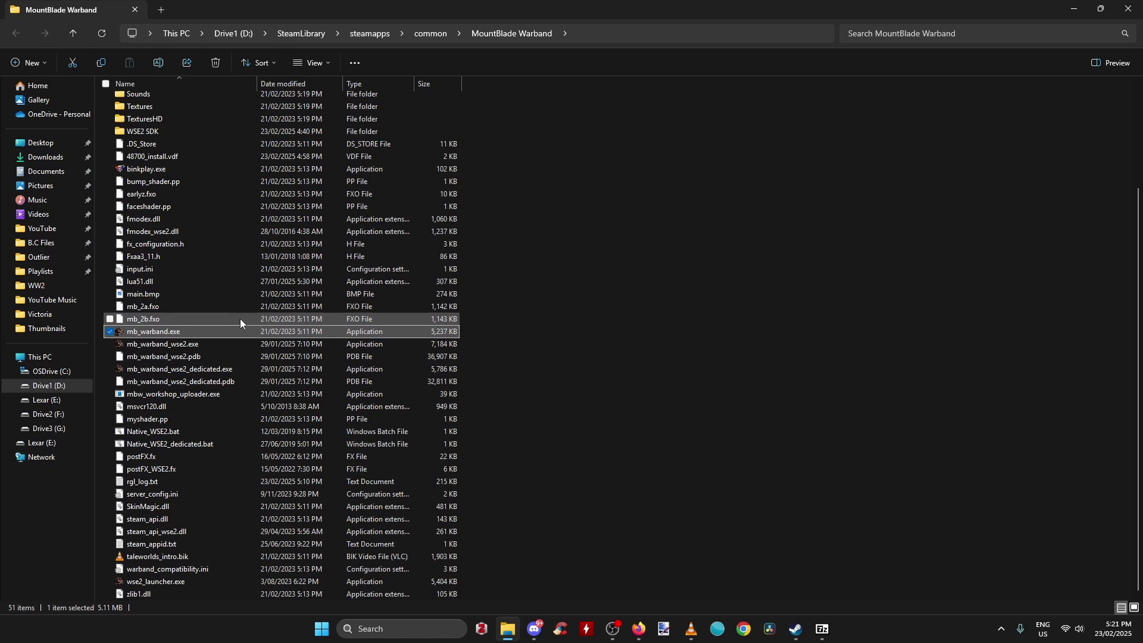
left_click(181, 586)
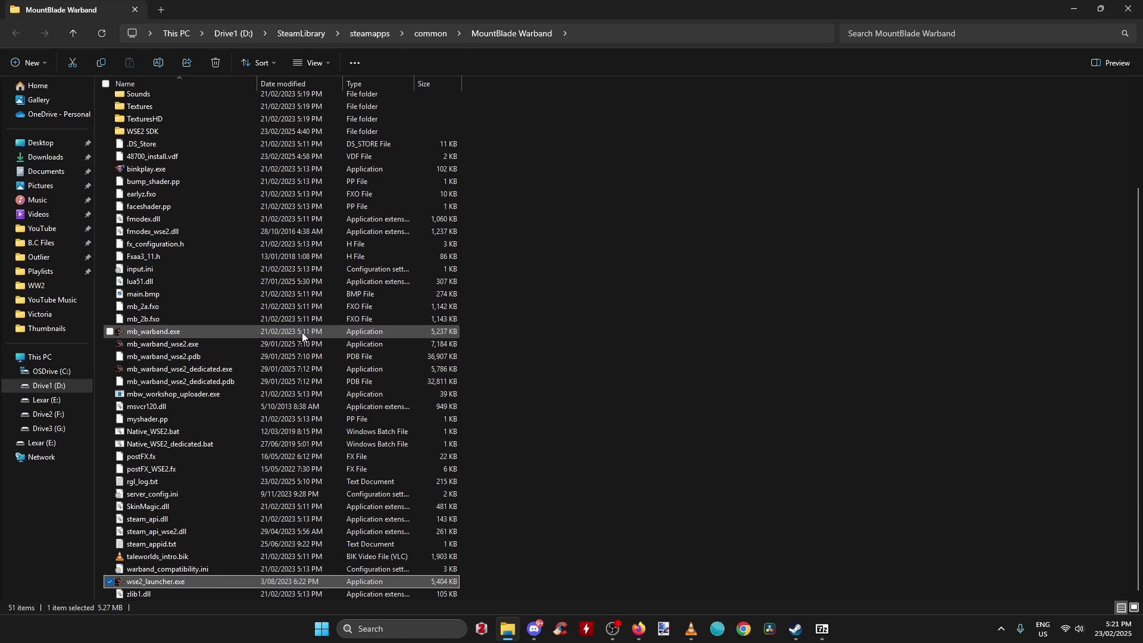
Step: Run wse2_launcher.exe and choose Play M&B Warband WSE2 with the Daggerfall mod
double_click(183, 580)
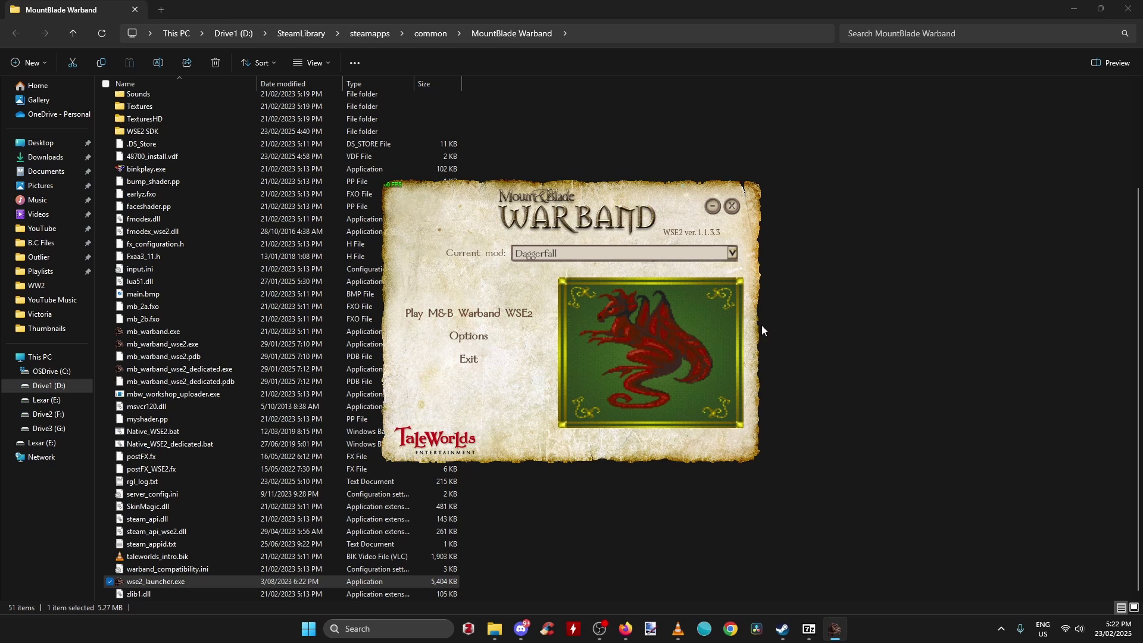
left_click(498, 308)
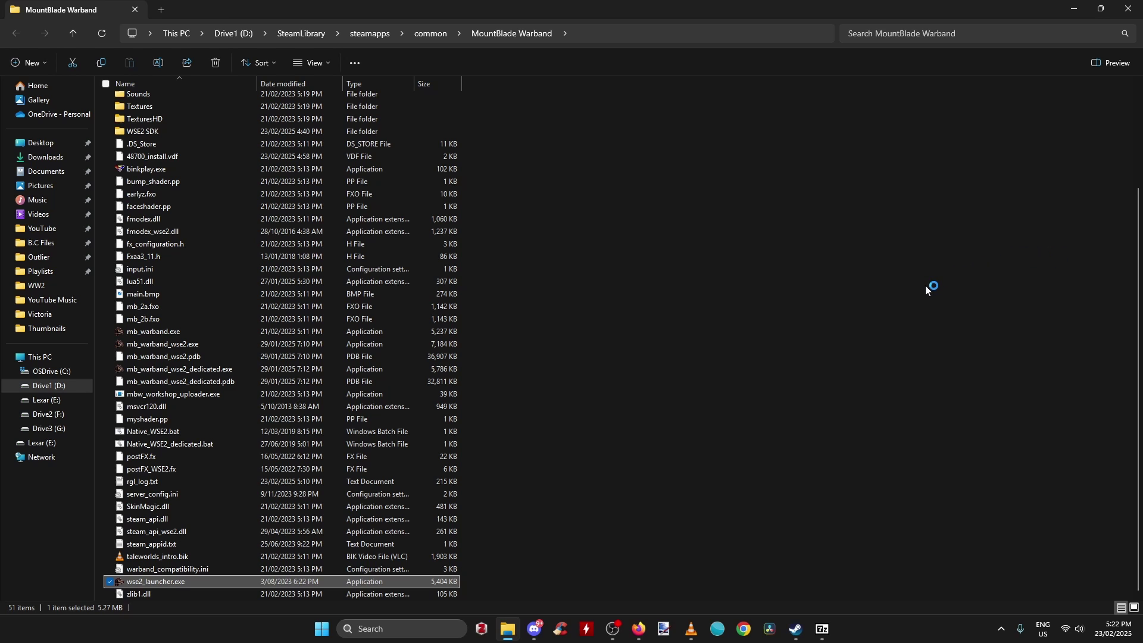